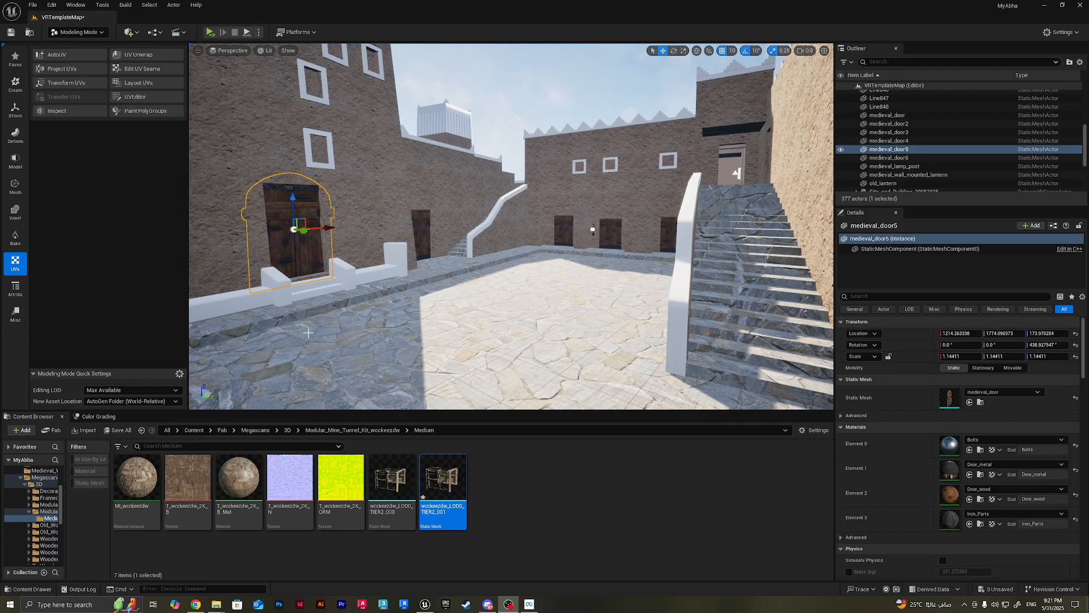
Step: Inspect the arched wooden door medieval_door5 and the adjoining white wall block ChamferBox024 from several angles
key("f")
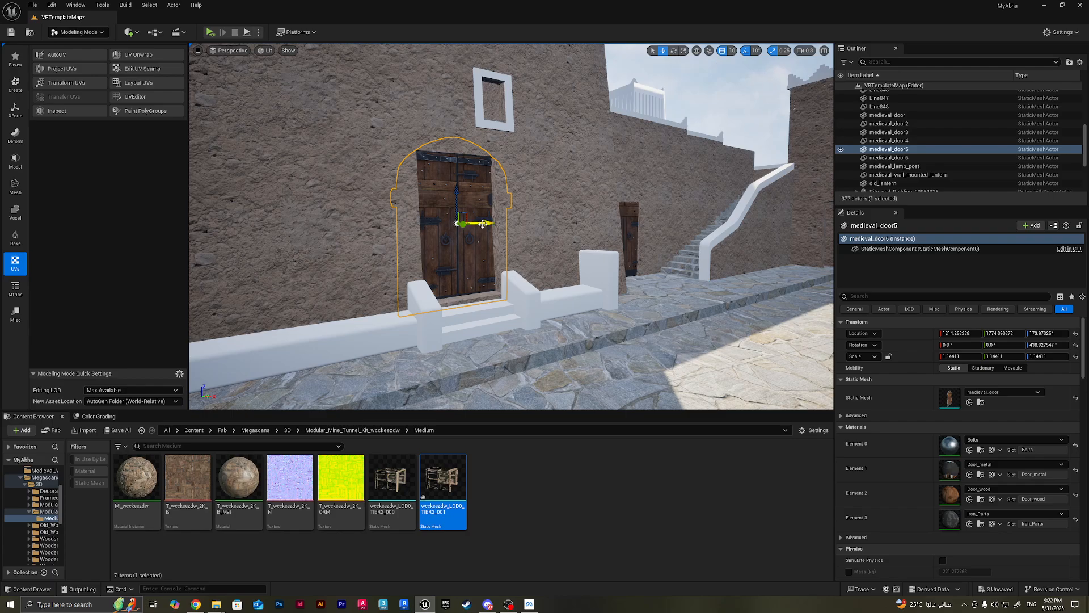
right_click_drag(481, 223, 499, 267)
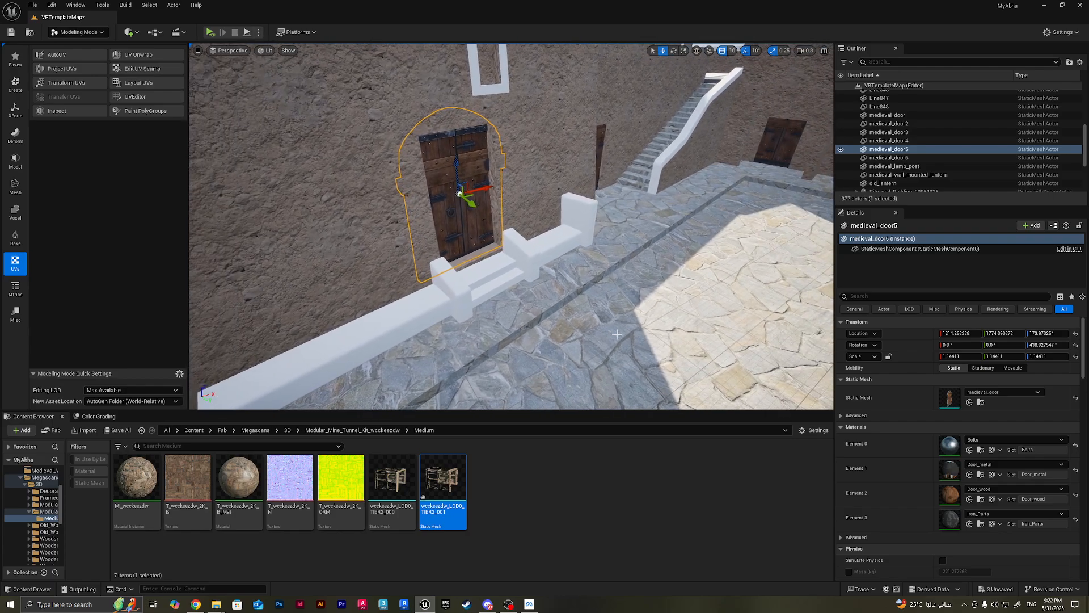
left_click(641, 175)
left_click(669, 184)
left_click(558, 238)
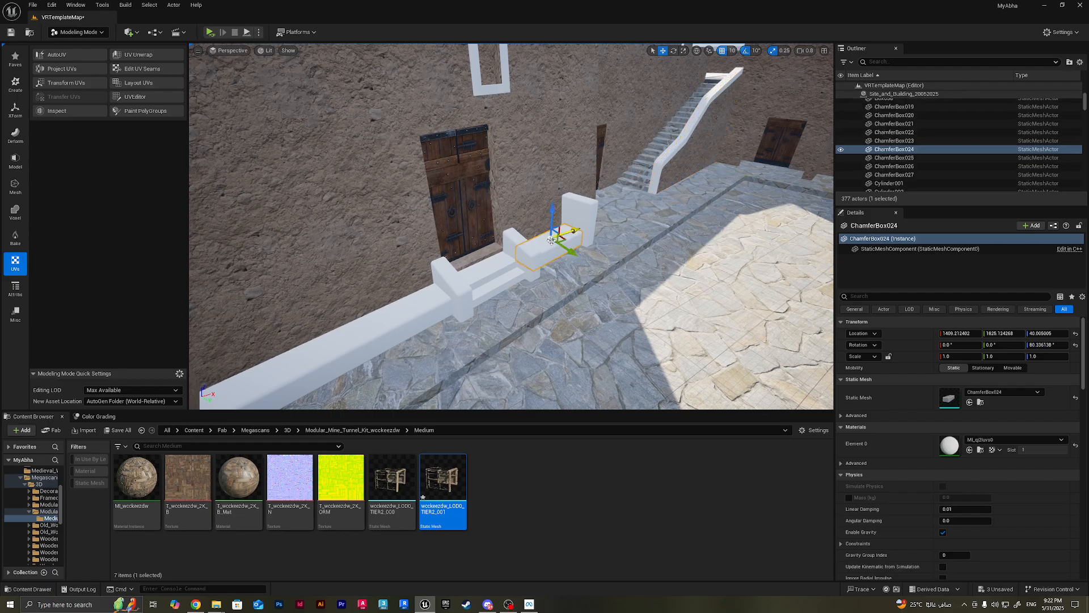
left_click(461, 239)
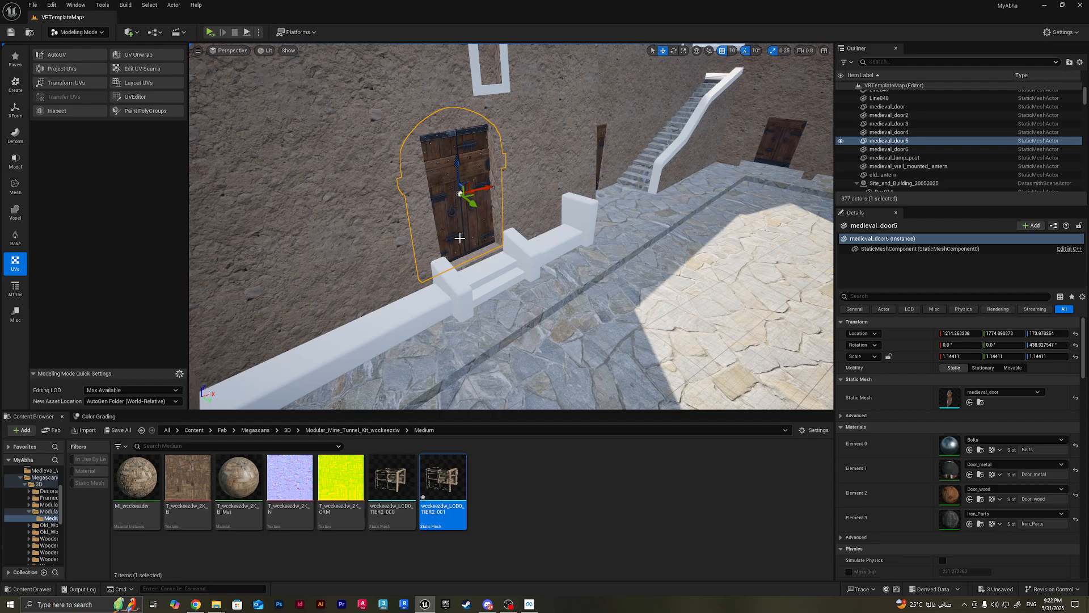
middle_click_drag(461, 193, 727, 390)
right_click_drag(749, 335, 711, 286)
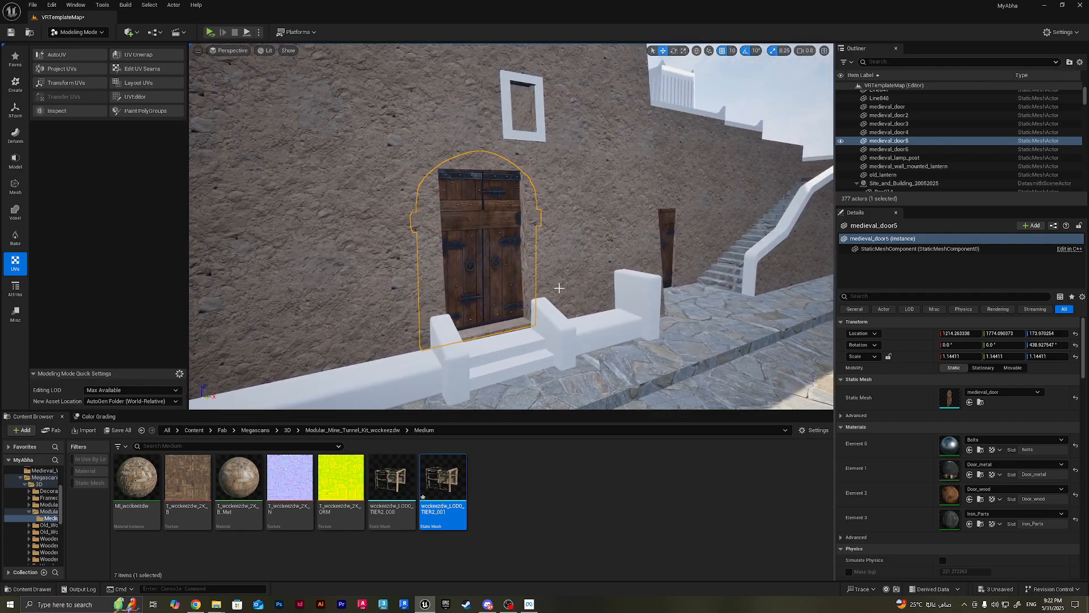
left_click(518, 270)
left_click_drag(519, 284, 570, 313, "alt")
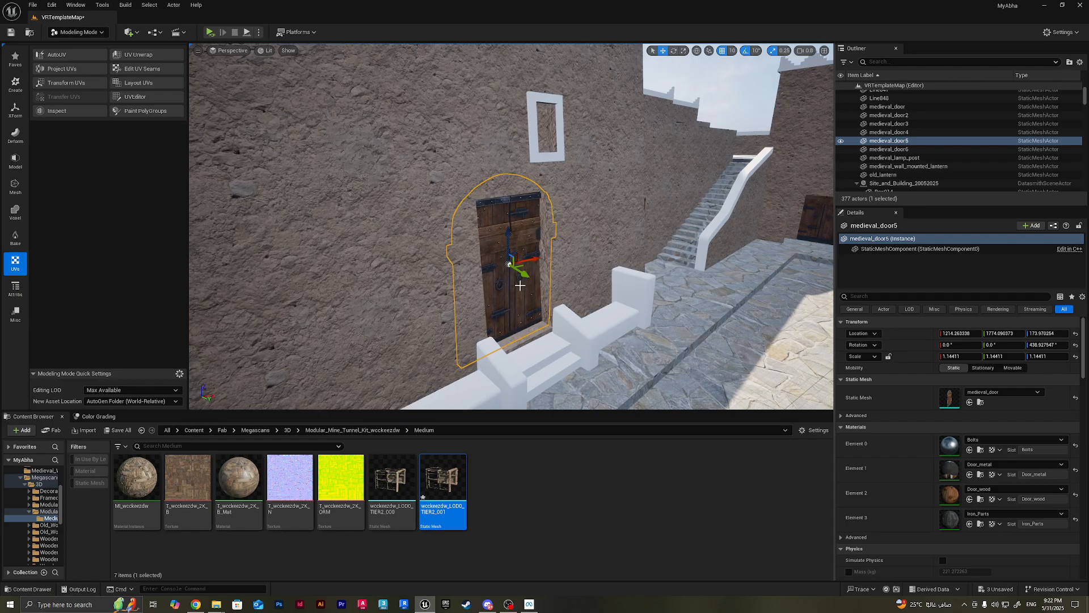
right_click_drag(520, 285, 527, 251)
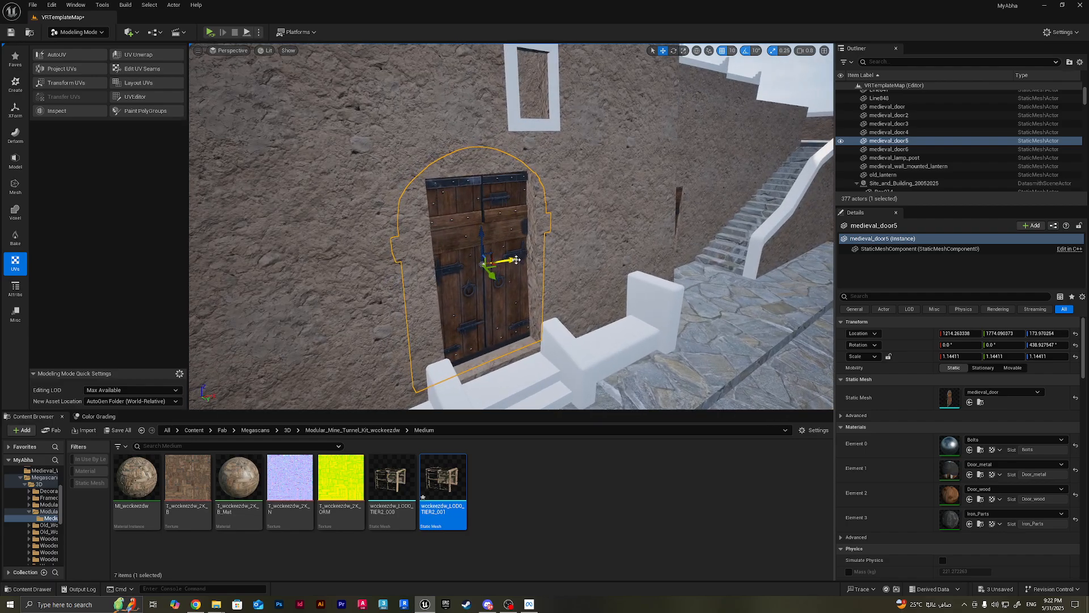
Step: Move medieval_door5 by 10 units in the negative Y direction, and try another move with the grid snap size set to 50
mouse_move(516, 260)
left_mouse_down()
mouse_move(468, 273)
mouse_move(506, 260)
left_mouse_up()
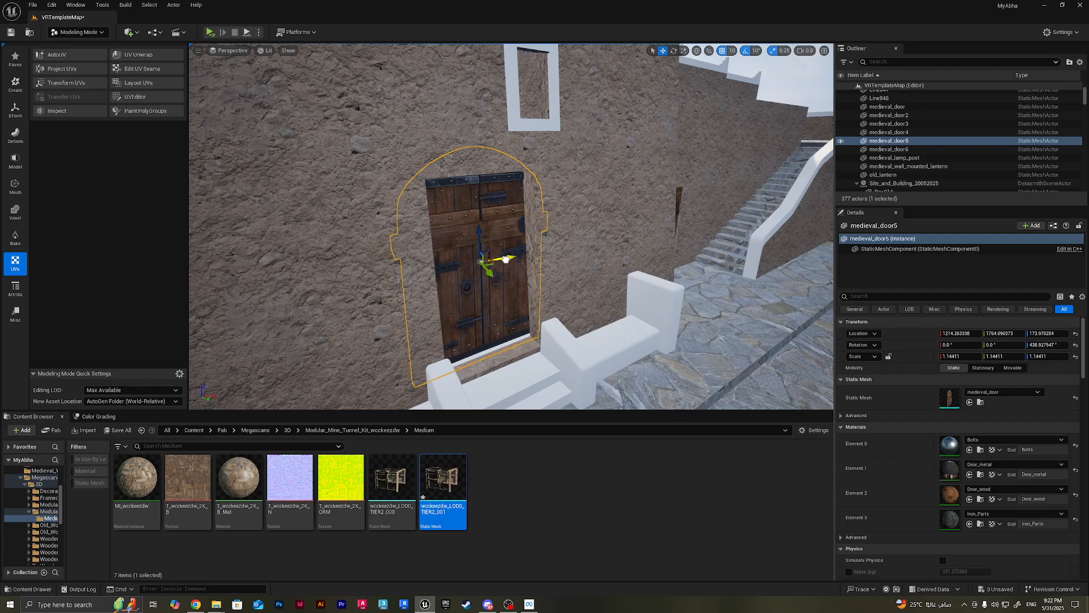
left_click(733, 50)
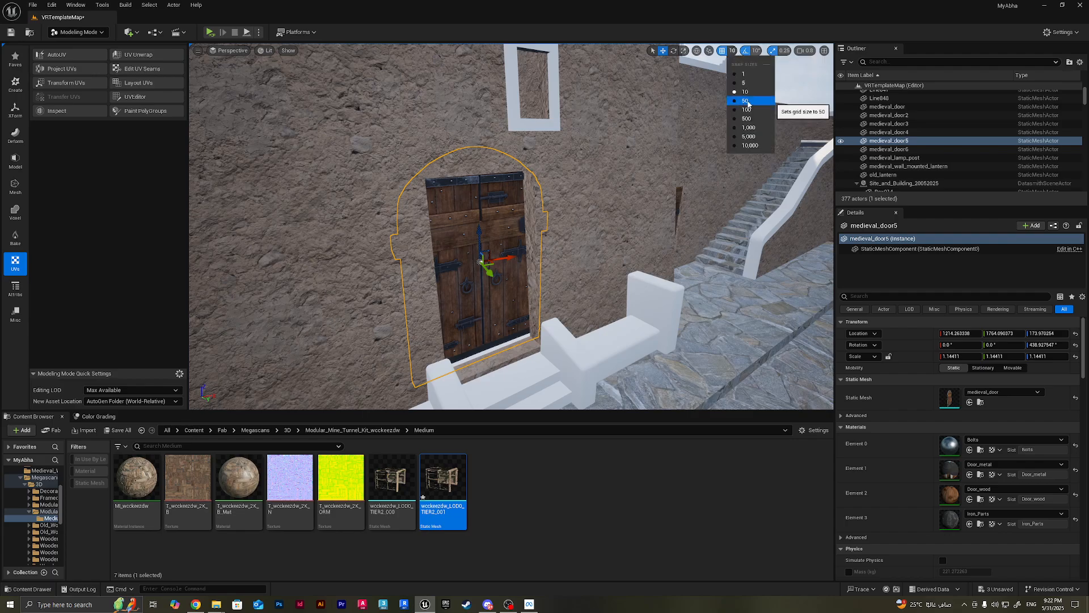
left_click(747, 102)
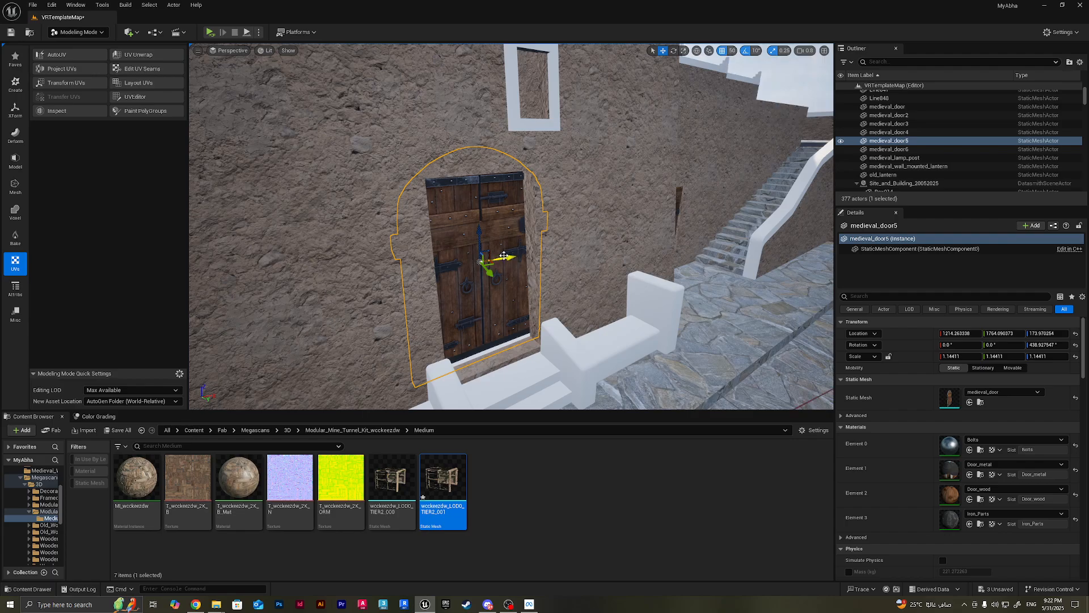
mouse_move(515, 257)
left_mouse_down()
mouse_move(574, 249)
mouse_move(507, 258)
left_mouse_up()
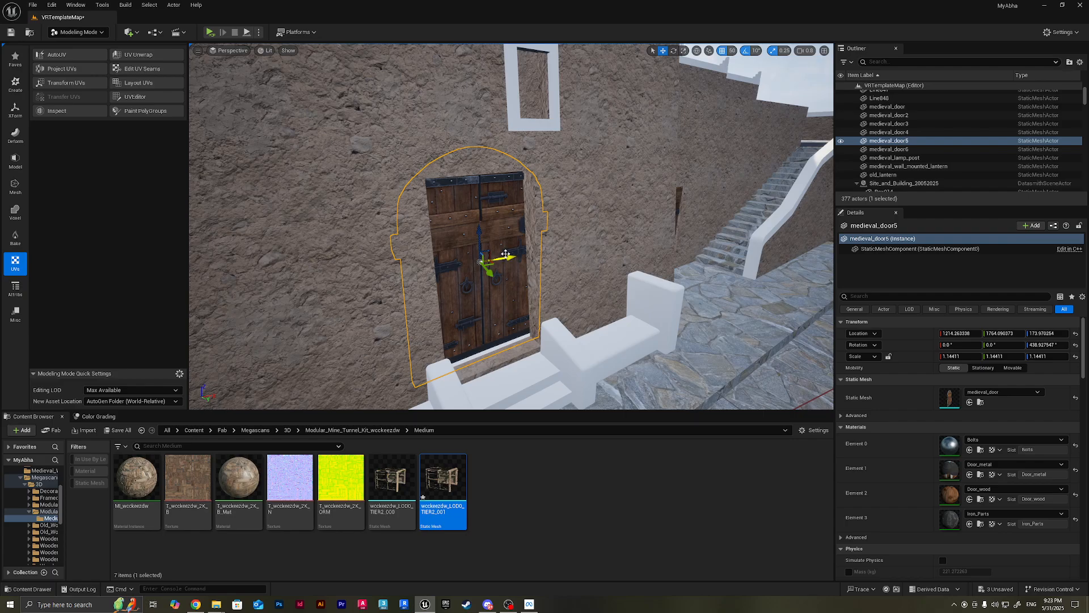
Step: Restore the grid snap size to 10, turn position snapping off, and move medieval_door5 freely to about X 1213.16, Y 1774.94
left_click(732, 51)
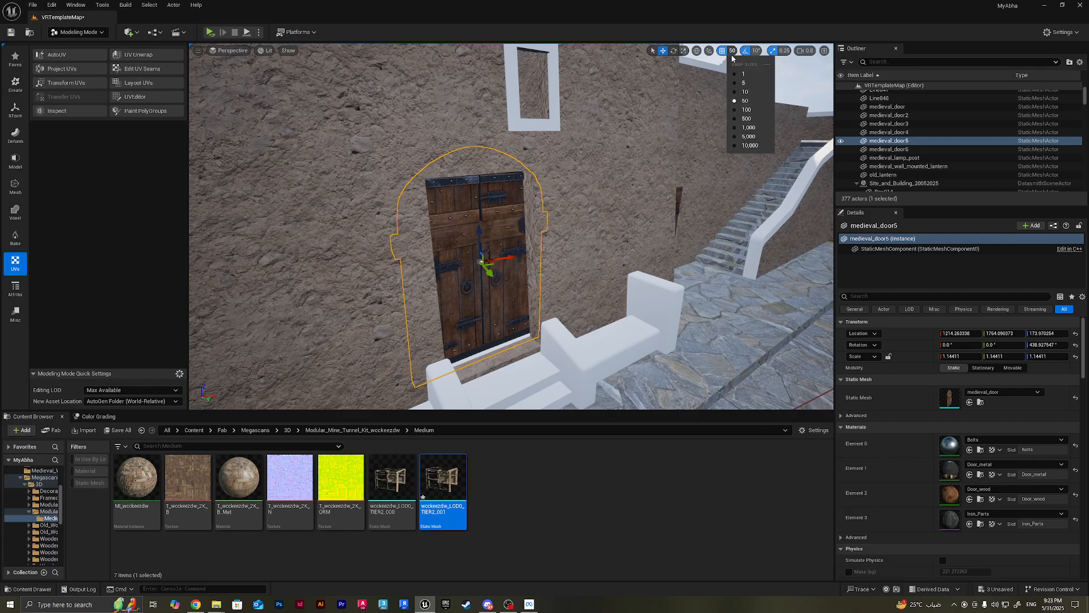
left_click(746, 93)
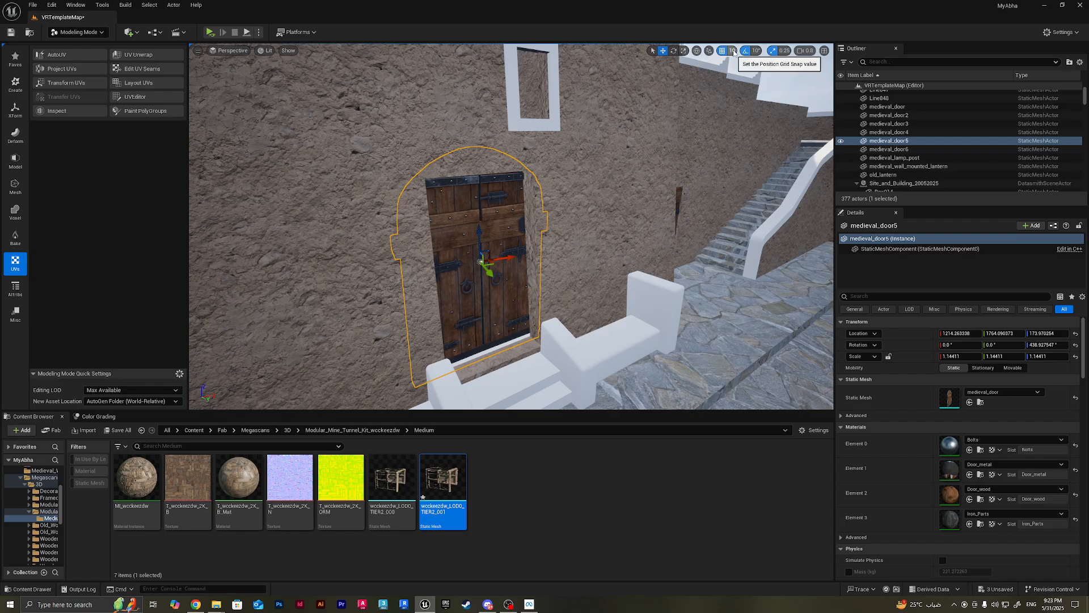
left_click(723, 53)
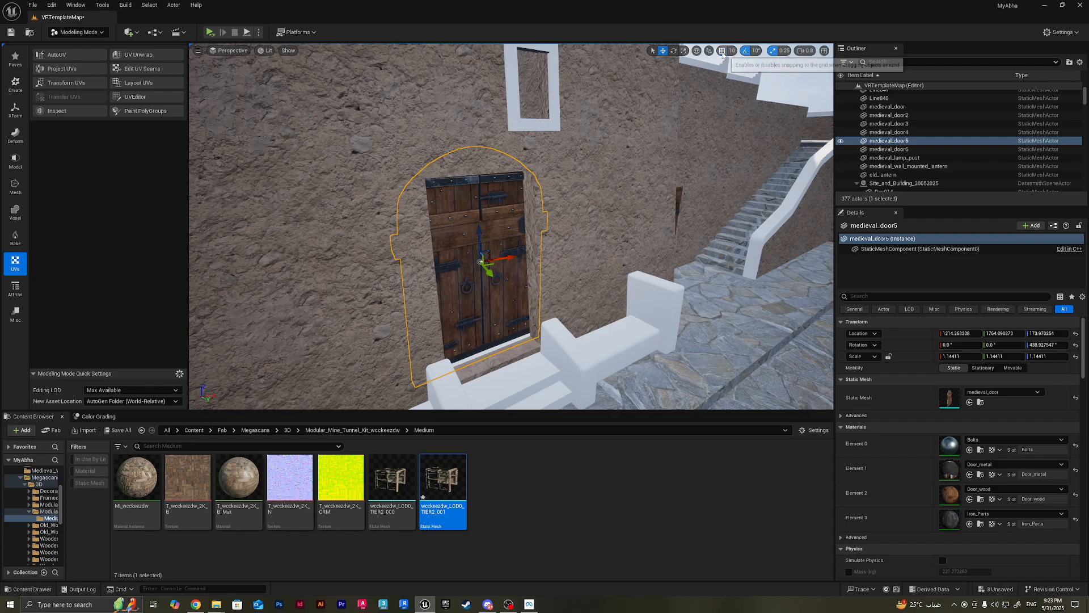
mouse_move(510, 264)
left_mouse_down()
mouse_move(517, 259)
mouse_move(497, 250)
mouse_move(494, 266)
left_mouse_up()
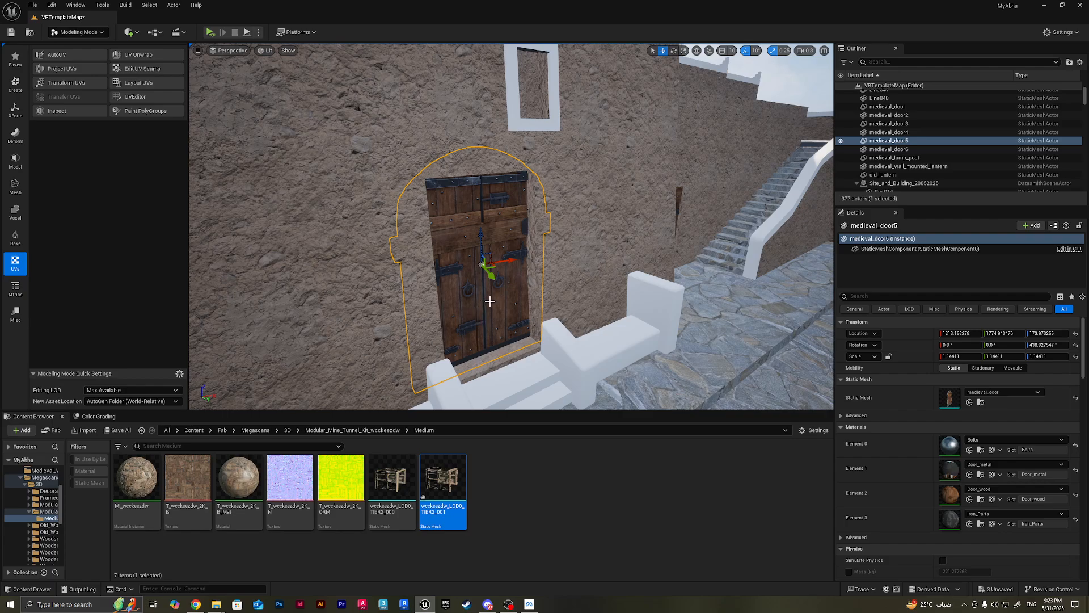
Step: Rotate medieval_door5 about its vertical axis with 10° snapping, and turn it back flush with the wall
key("e")
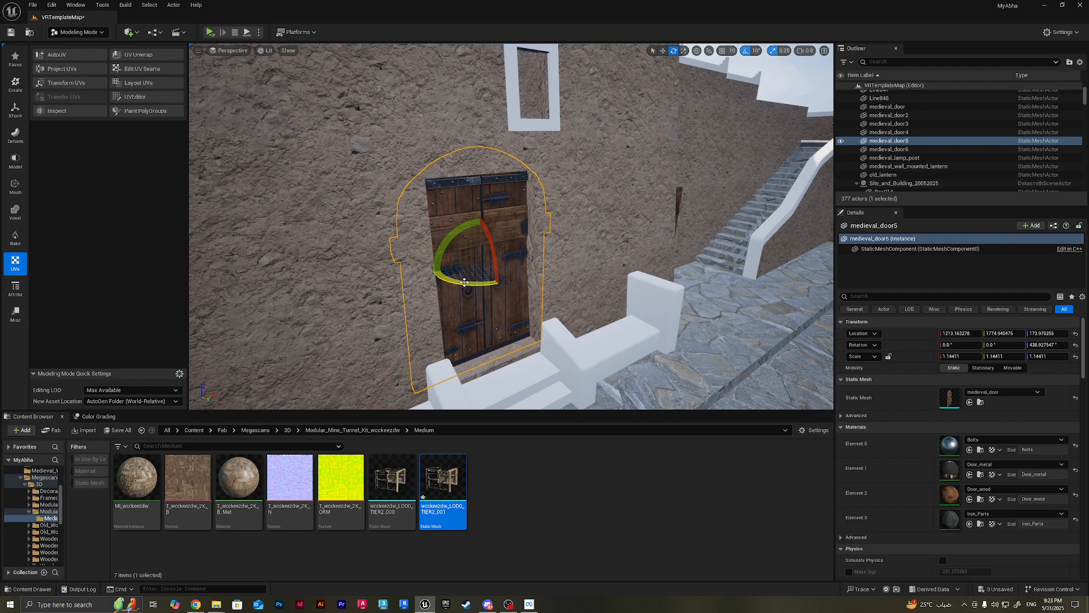
left_click_drag(464, 282, 419, 282)
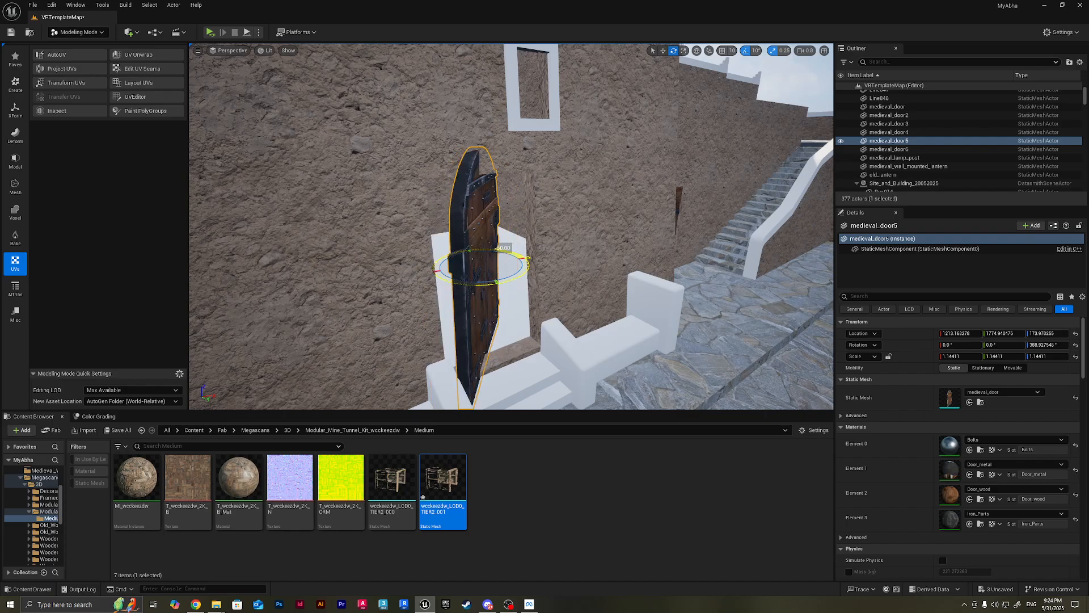
left_click_drag(418, 282, 464, 284)
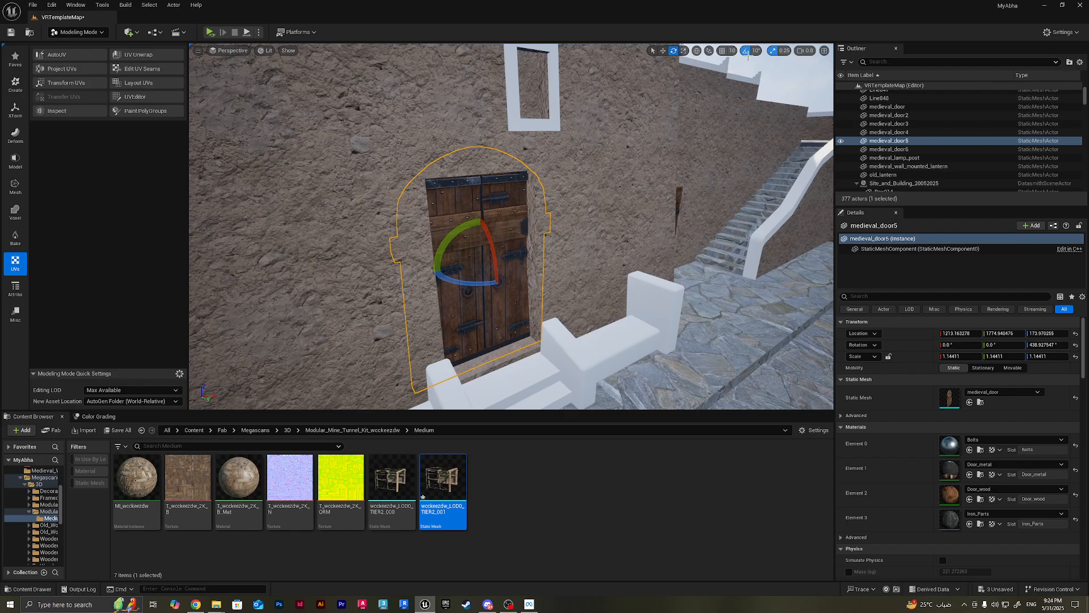
Step: Turn off rotation snapping, try rotating medieval_door5 freely, and undo the free rotations
left_click(746, 50)
left_click_drag(506, 278, 450, 242)
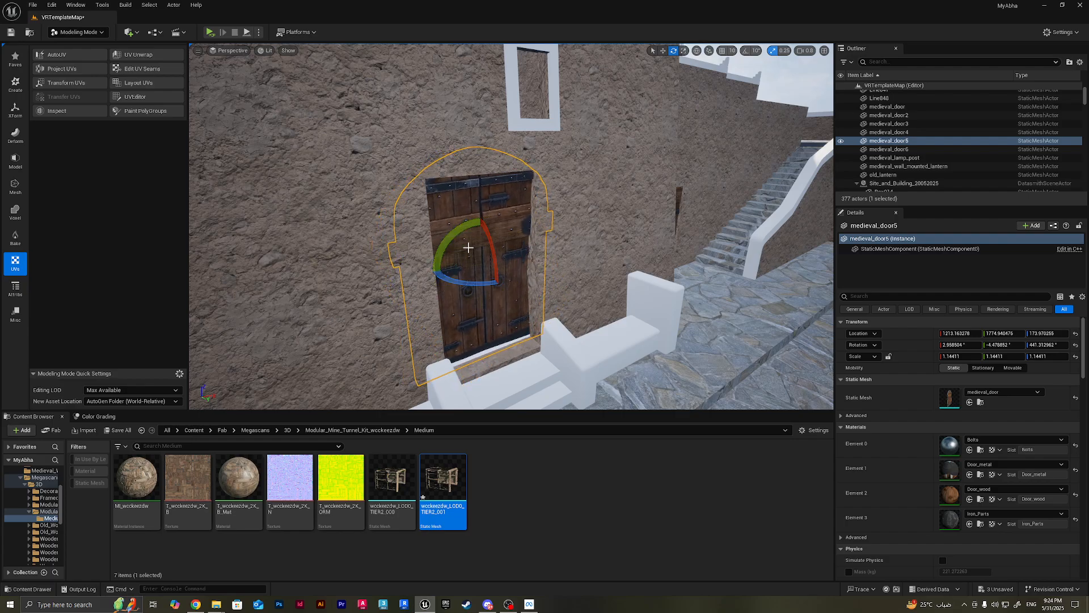
key("ctrl+z")
key("ctrl+z")
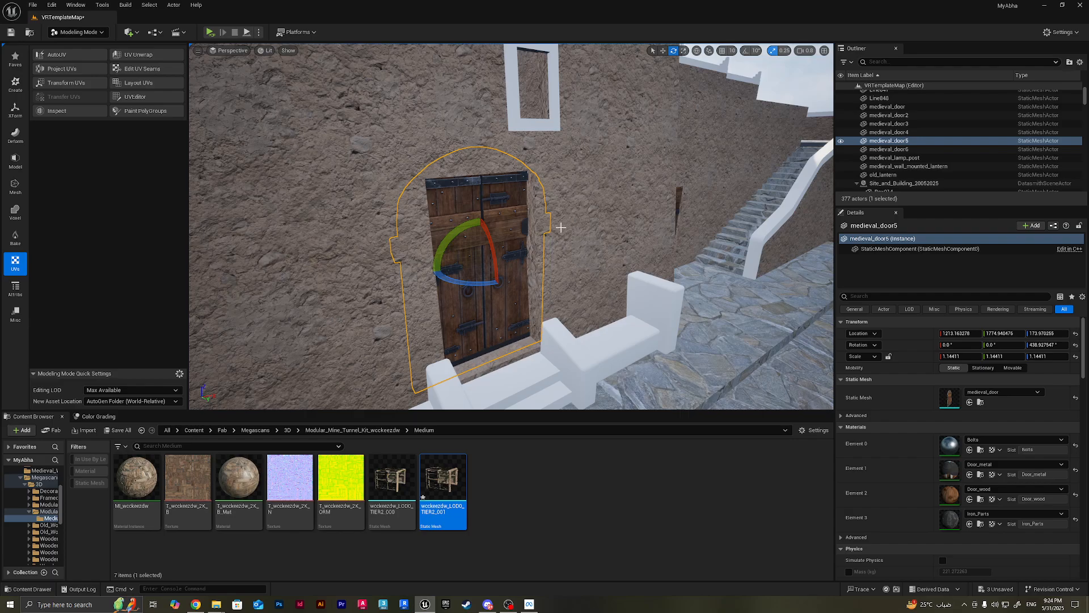
Step: Try snapped scaling on medieval_door5, first along X to about 2.21 and separately uniformly to about 2.42, undoing each change
left_click(784, 50)
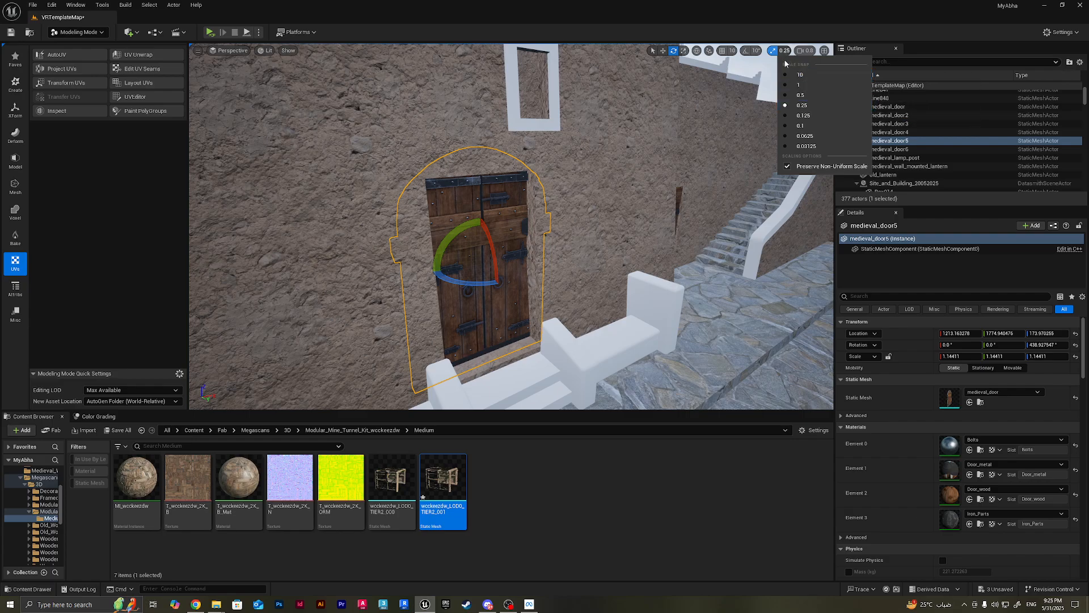
left_click(514, 207)
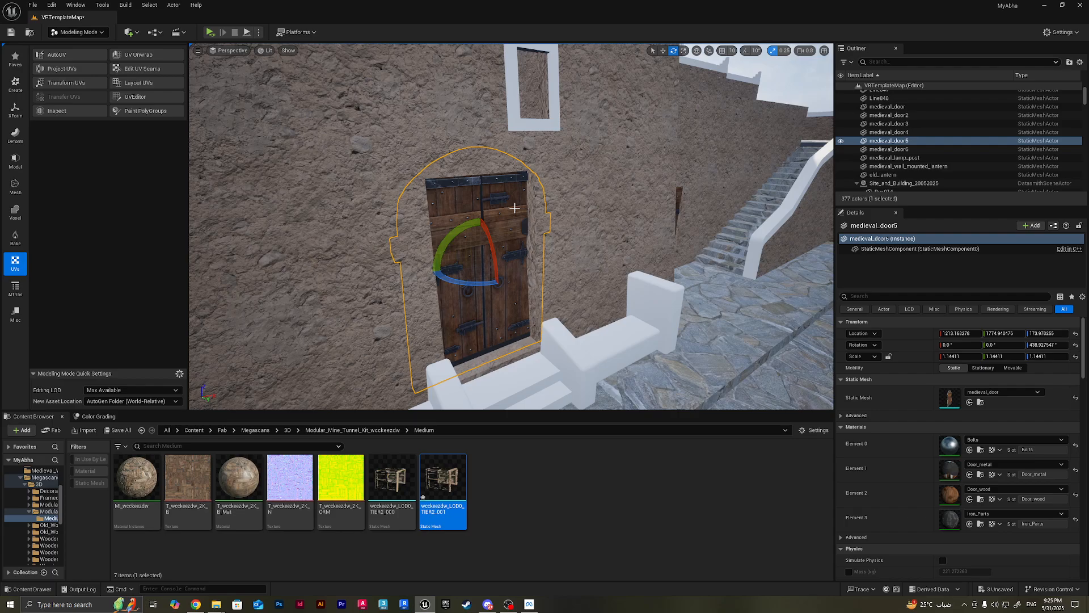
key("r")
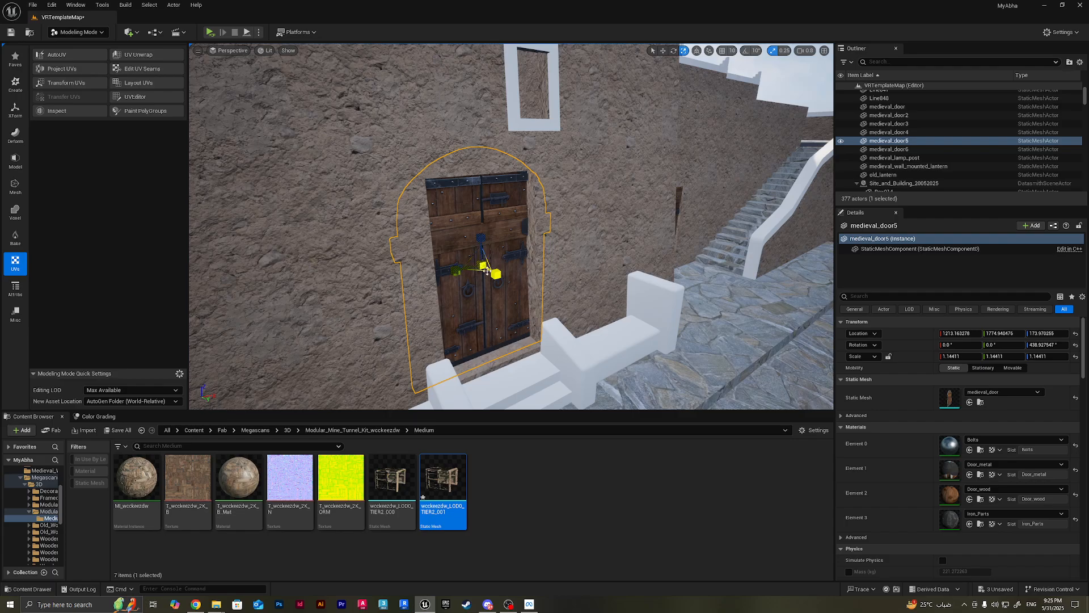
left_click_drag(496, 274, 517, 271)
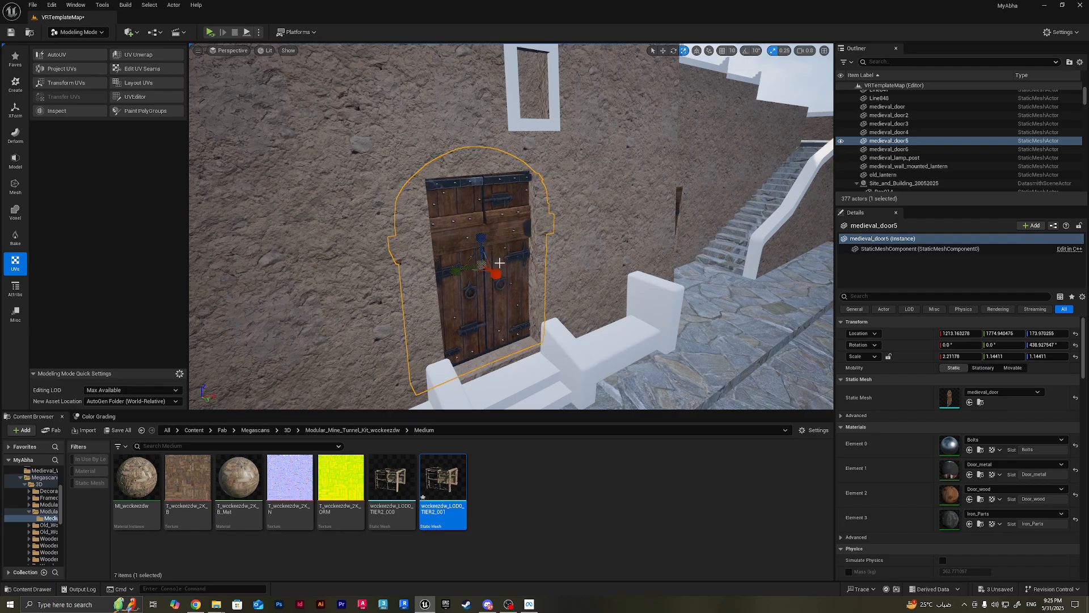
key("ctrl+z")
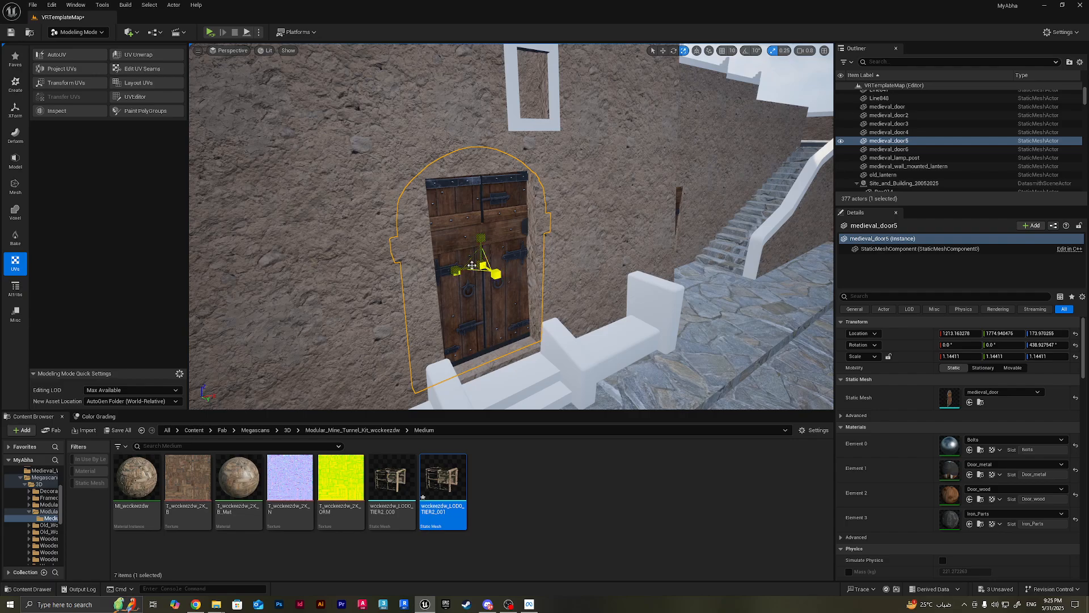
left_click_drag(482, 264, 519, 224)
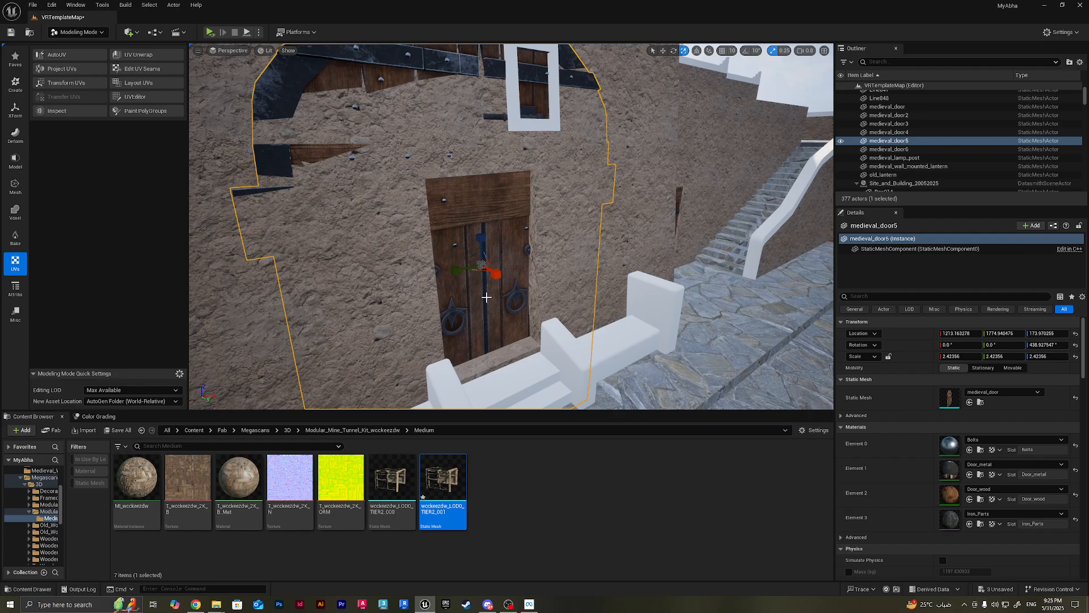
key("ctrl+z")
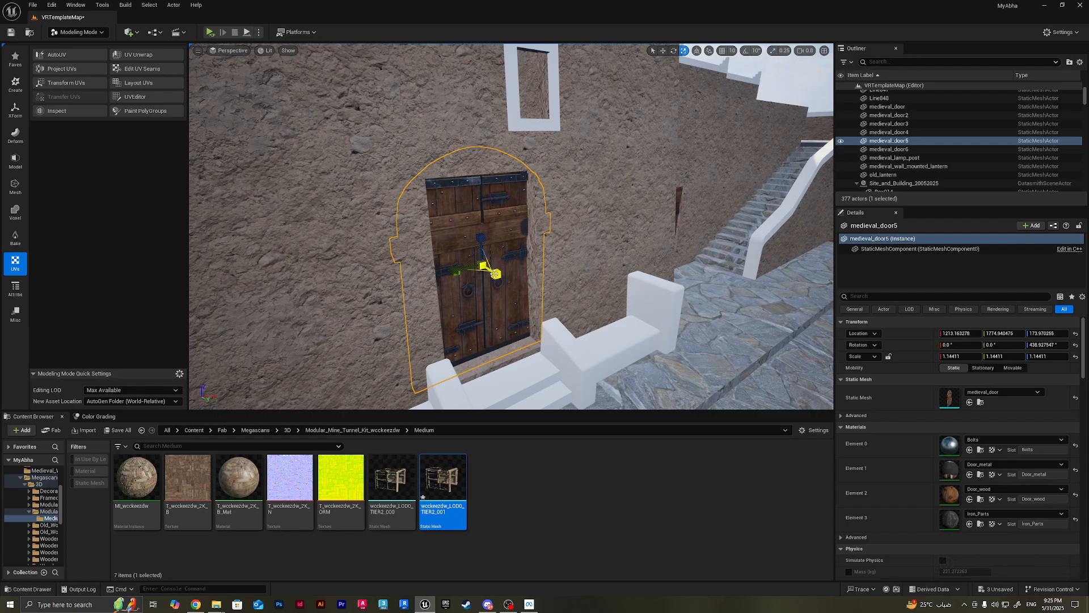
Step: Scale medieval_door5 uniformly to about 1.16 with scale snapping turned off
mouse_move(495, 274)
left_mouse_down()
mouse_move(517, 247)
mouse_move(493, 273)
left_mouse_up()
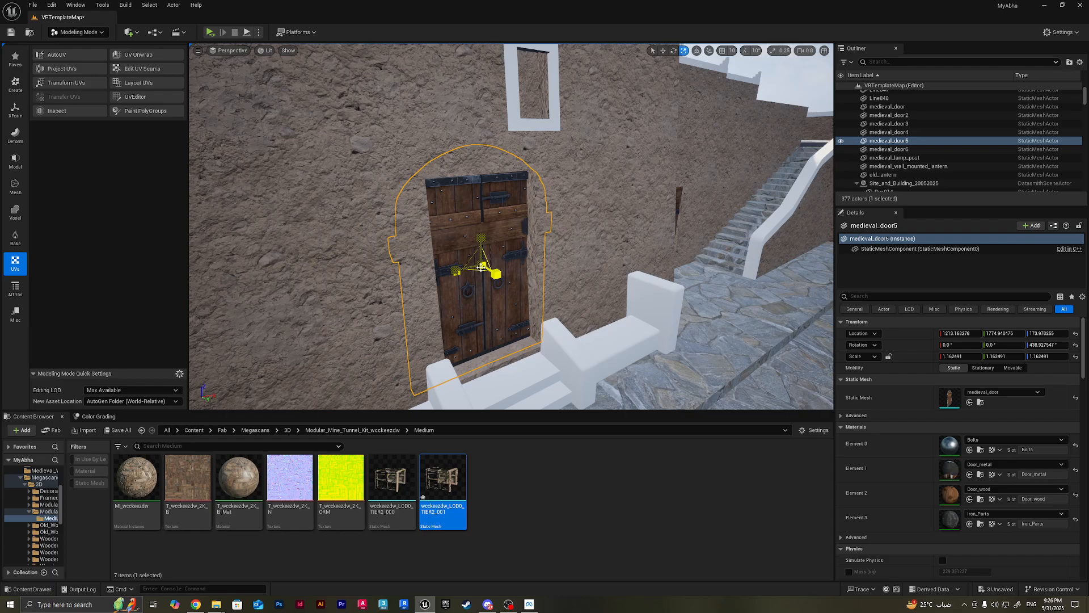